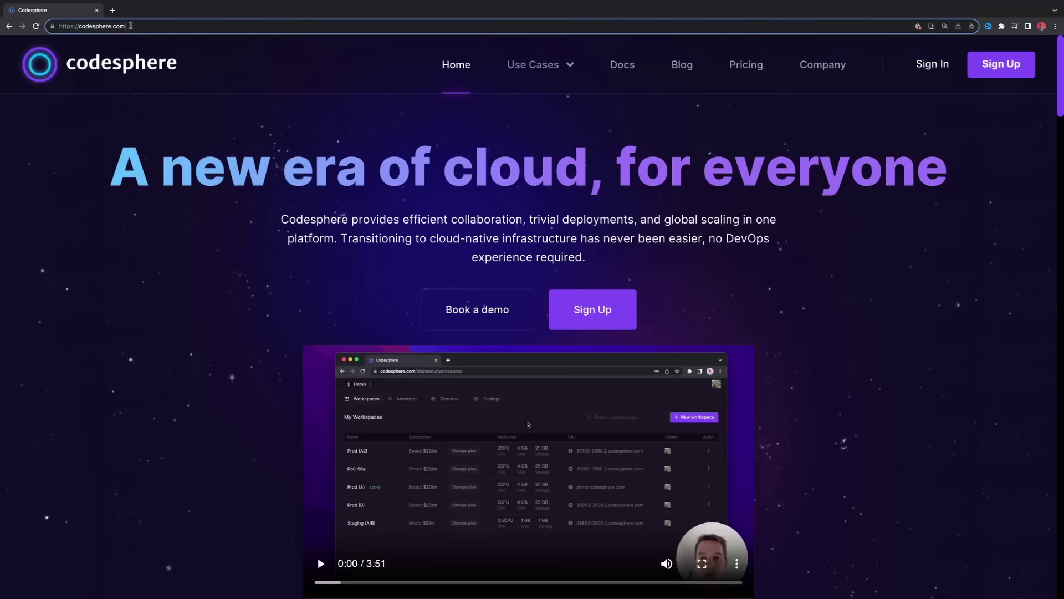
# Sign into Codesphere with GitHub and reach the Demo team's 15-workspace list
pyautogui.moveTo(130, 26); pyautogui.dragTo(42, 27)
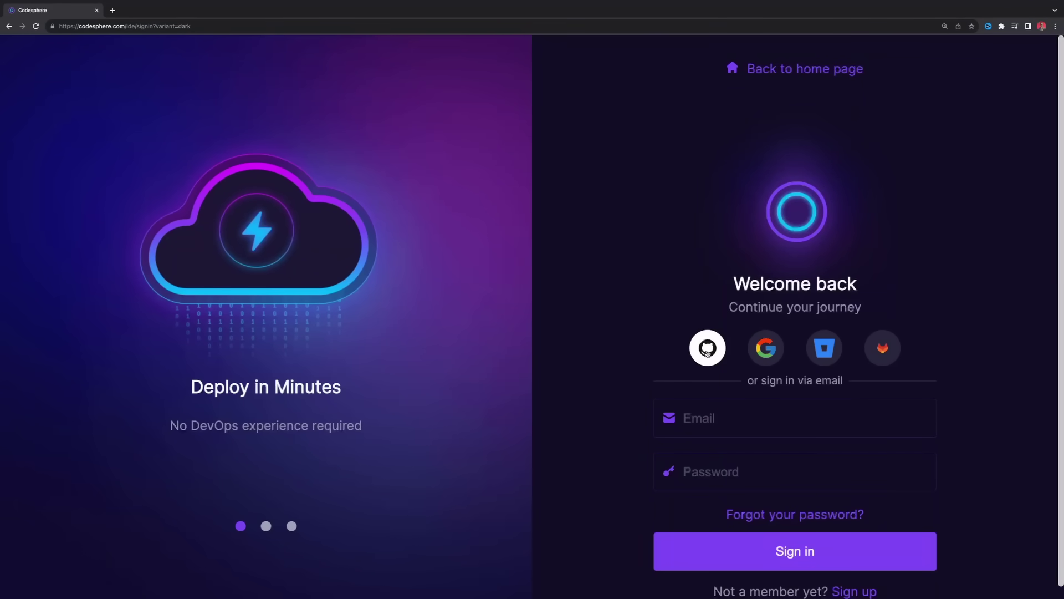
pyautogui.click(708, 350)
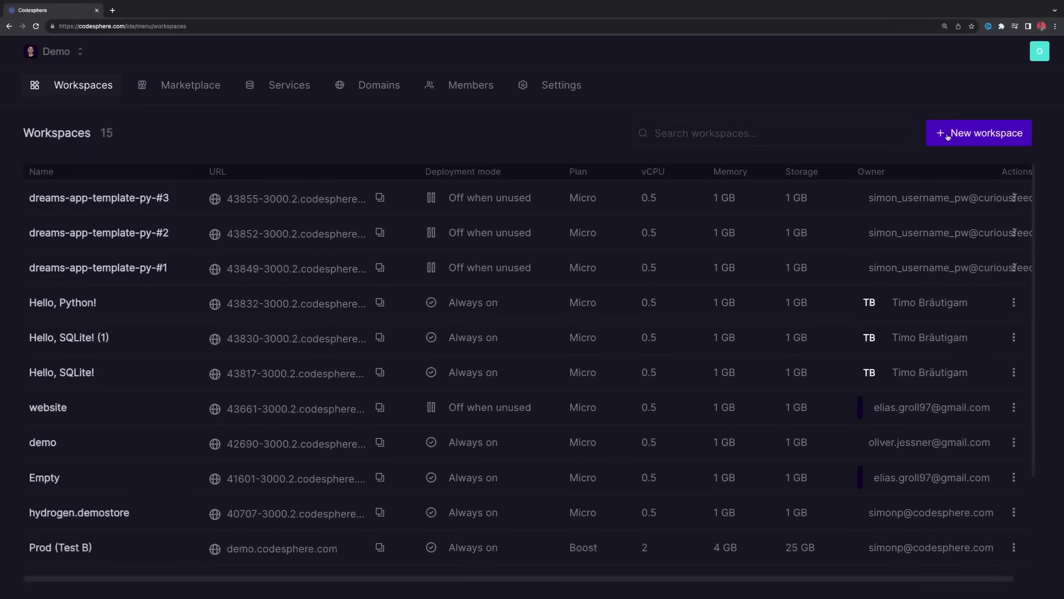
# Begin a new workspace from the ggerganov/llama.cpp GitHub repository URL
pyautogui.click(948, 135)
pyautogui.click(650, 133)
pyautogui.write('https://github.com/ggerganov/llama.')
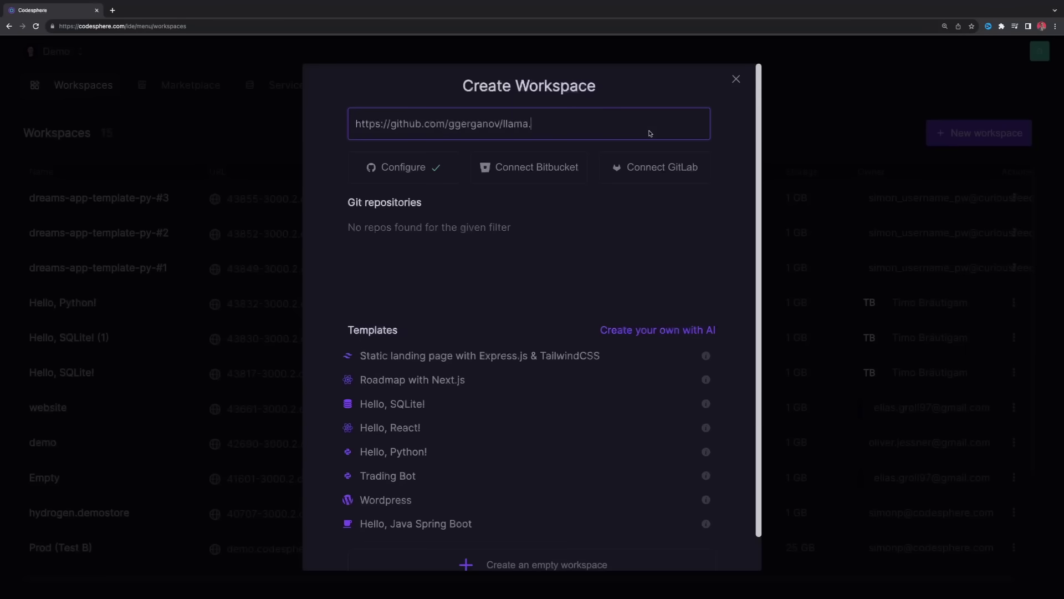
pyautogui.write('cpp')
pyautogui.press('Return')
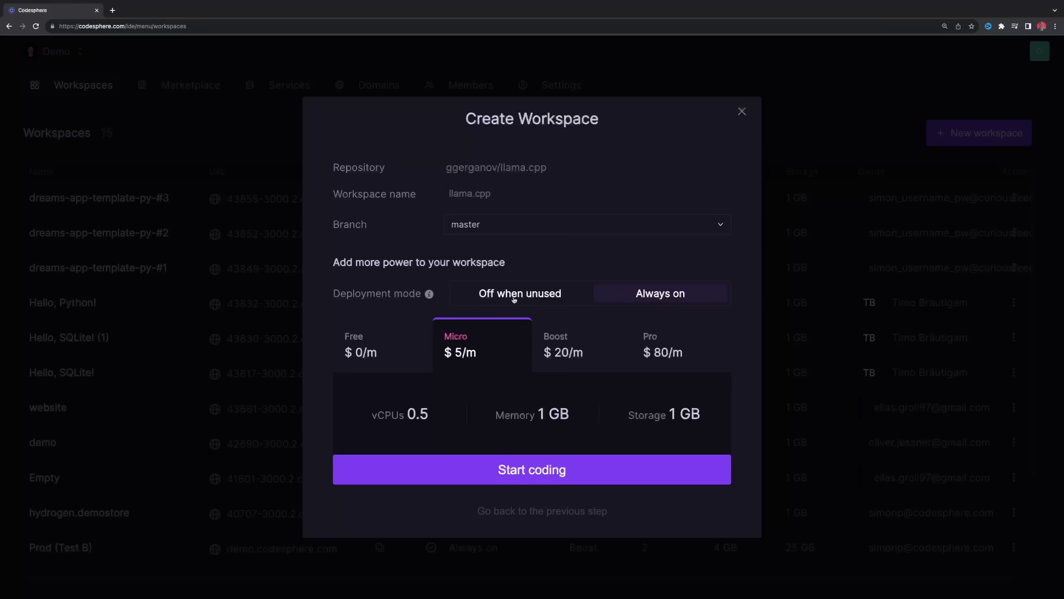
# Create the workspace on the 8-vCPU Pro plan with Always on deployment and open it
pyautogui.click(647, 352)
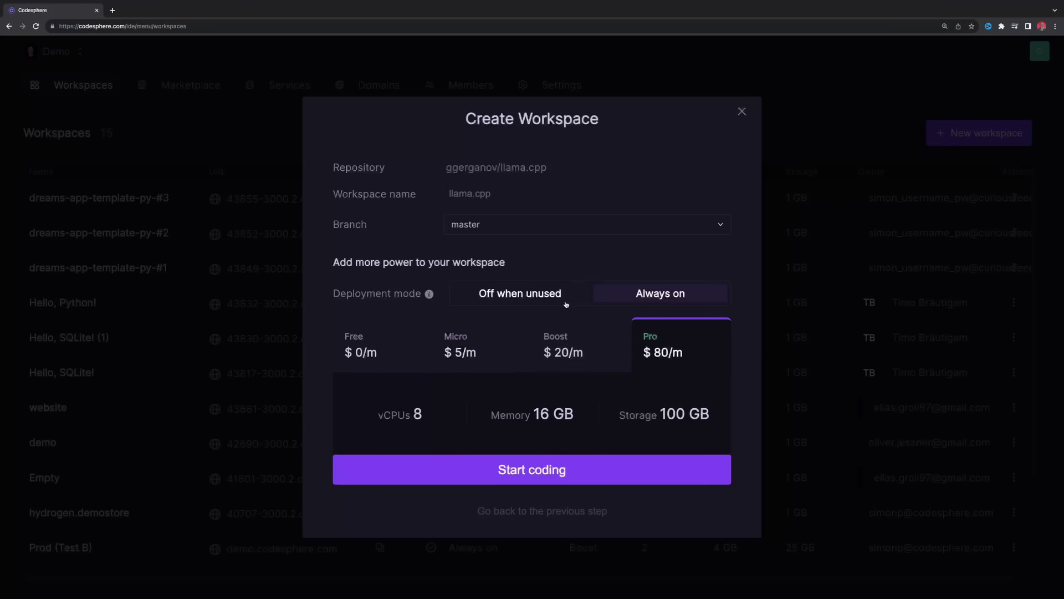
pyautogui.click(534, 294)
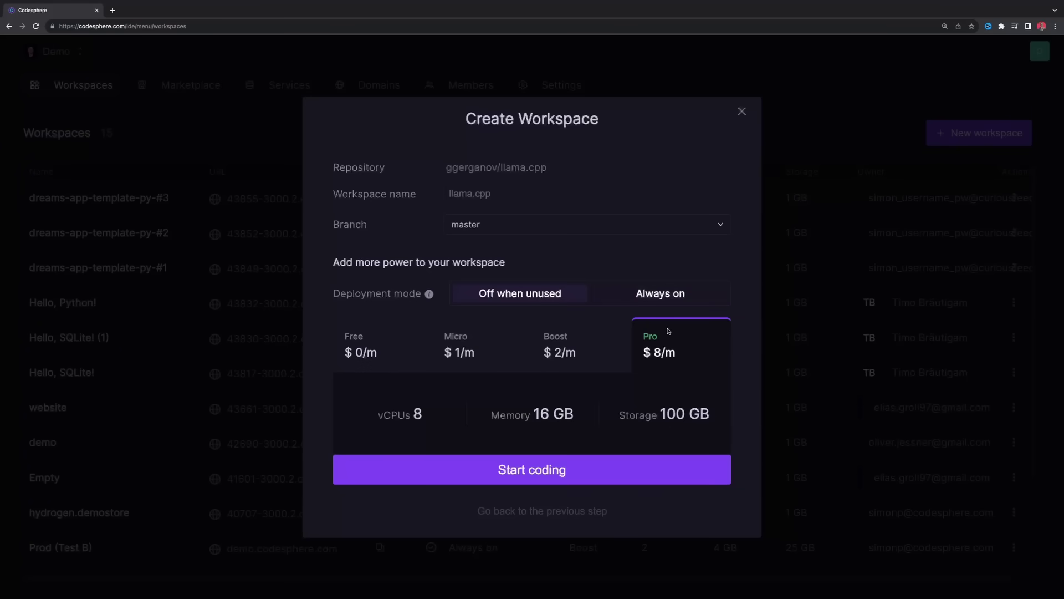
pyautogui.click(648, 295)
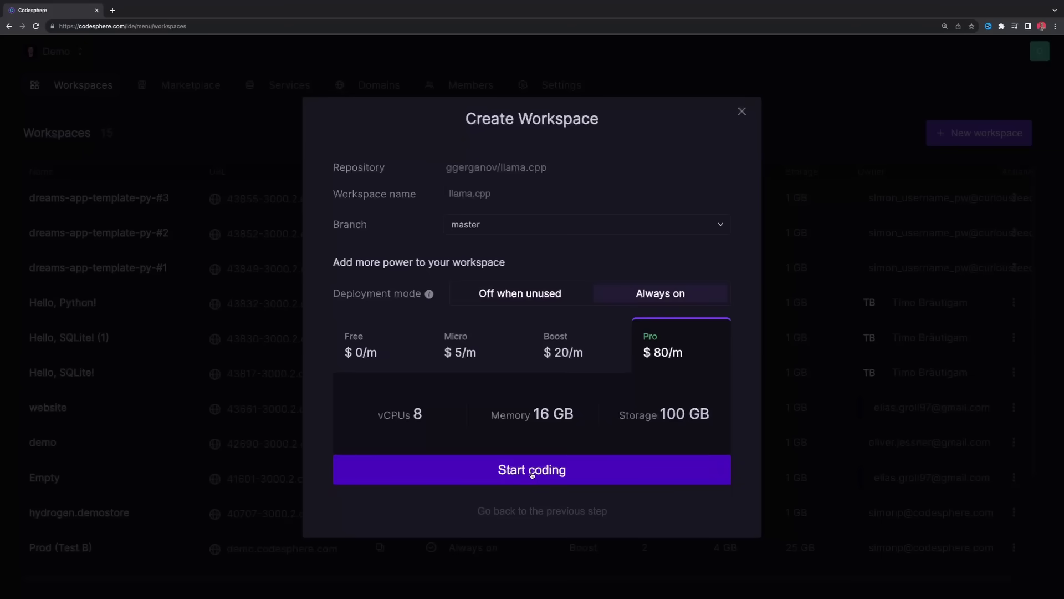
pyautogui.click(531, 474)
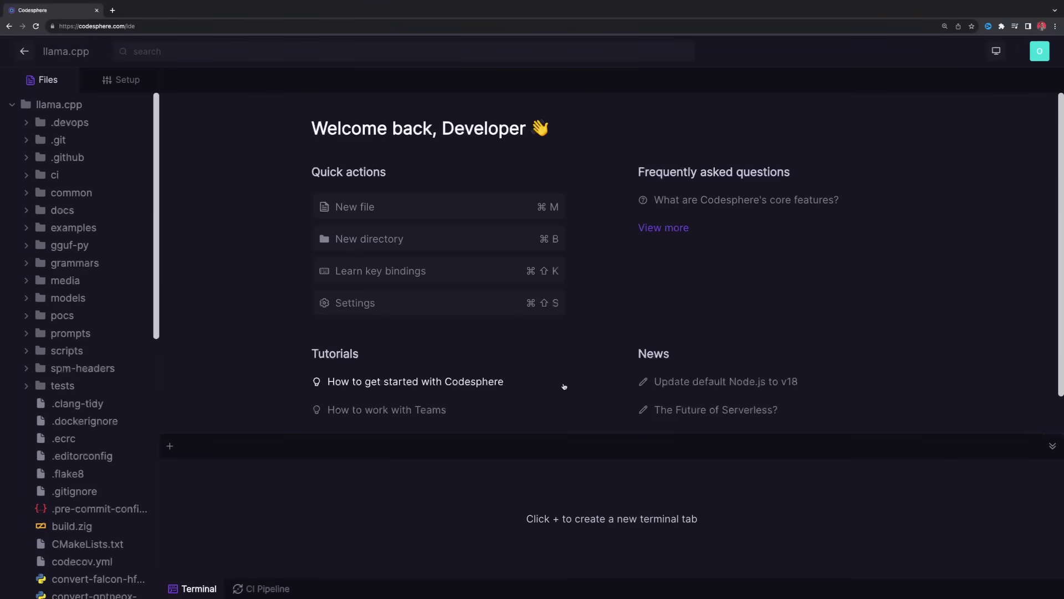
# Open a taller terminal and build llama.cpp with make
pyautogui.click(170, 447)
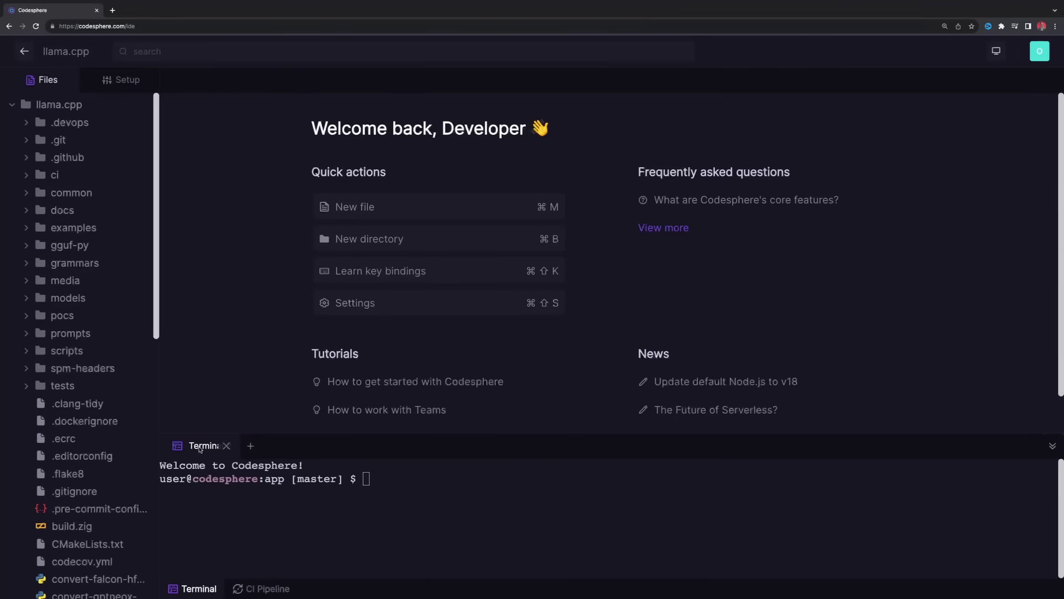
pyautogui.moveTo(507, 433); pyautogui.dragTo(489, 283)
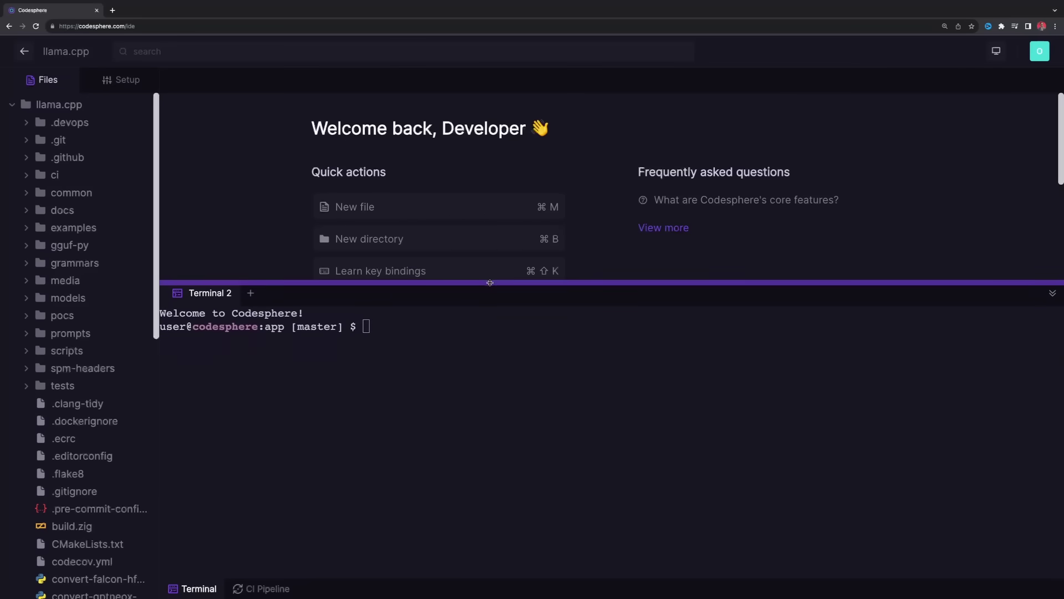
pyautogui.click(393, 330)
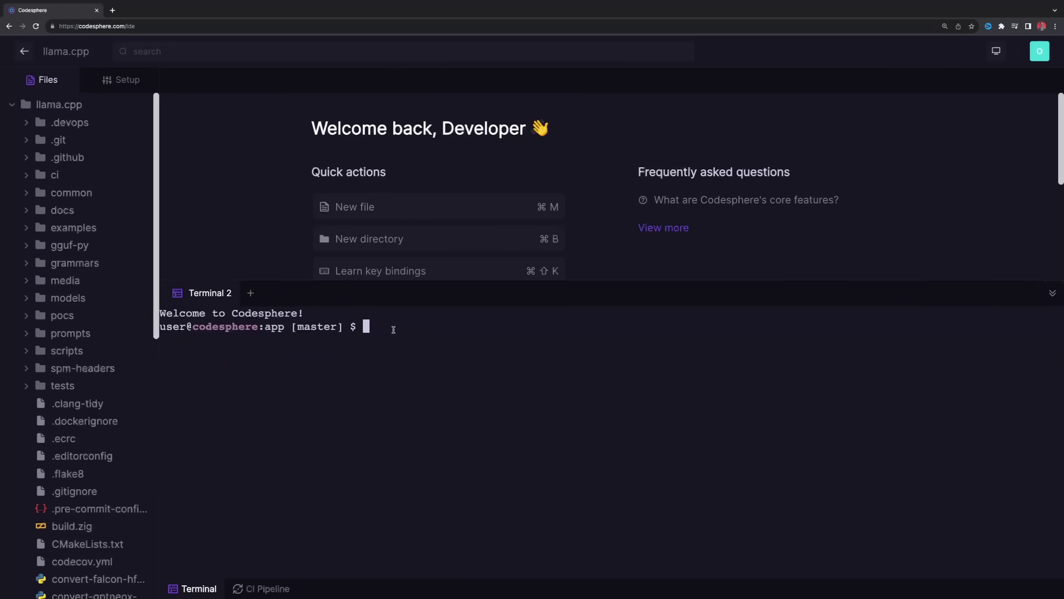
pyautogui.write('make')
pyautogui.press('Return')
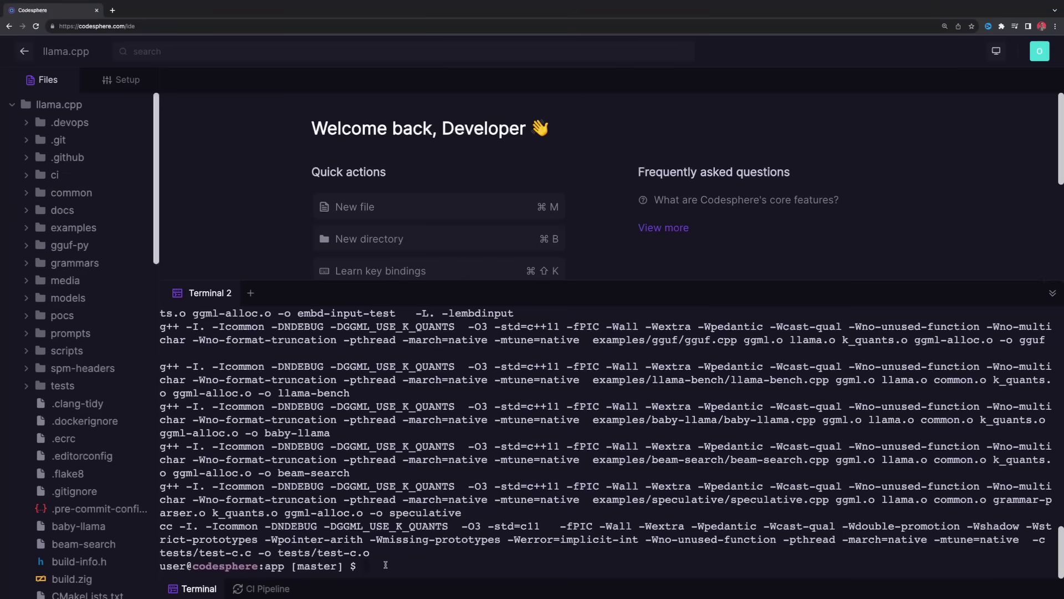
pyautogui.write('c d')
# Download codellama-7b-instruct.Q5_K_M.gguf into models with wget, then cd back to the root
pyautogui.press('BackSpace')
pyautogui.press('BackSpace')
pyautogui.write('d m')
pyautogui.write('odels')
pyautogui.press('Return')
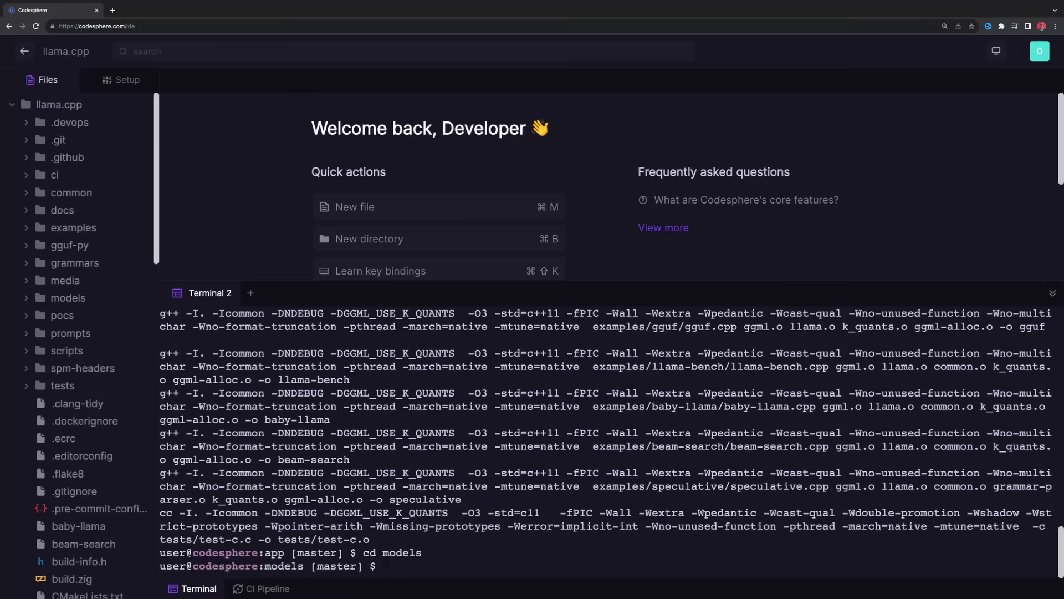
pyautogui.write('wget https://huggingface.co/TheBloke/CodeLlama-7B-Instruct-GGUF/resolve/main/codellama-7b-instruct.Q5_K_M.gguf')
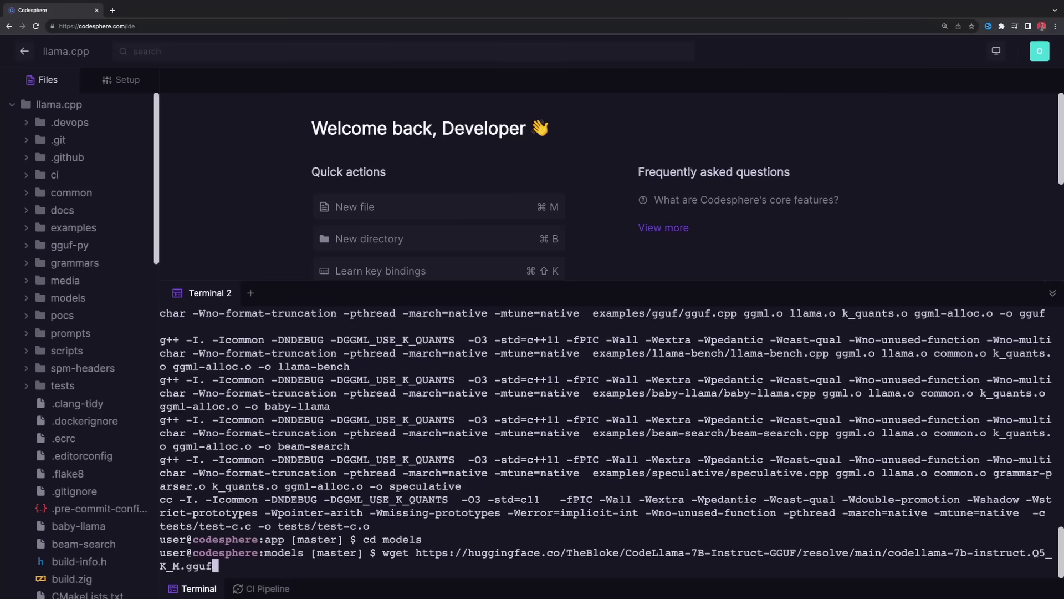
pyautogui.press('Return')
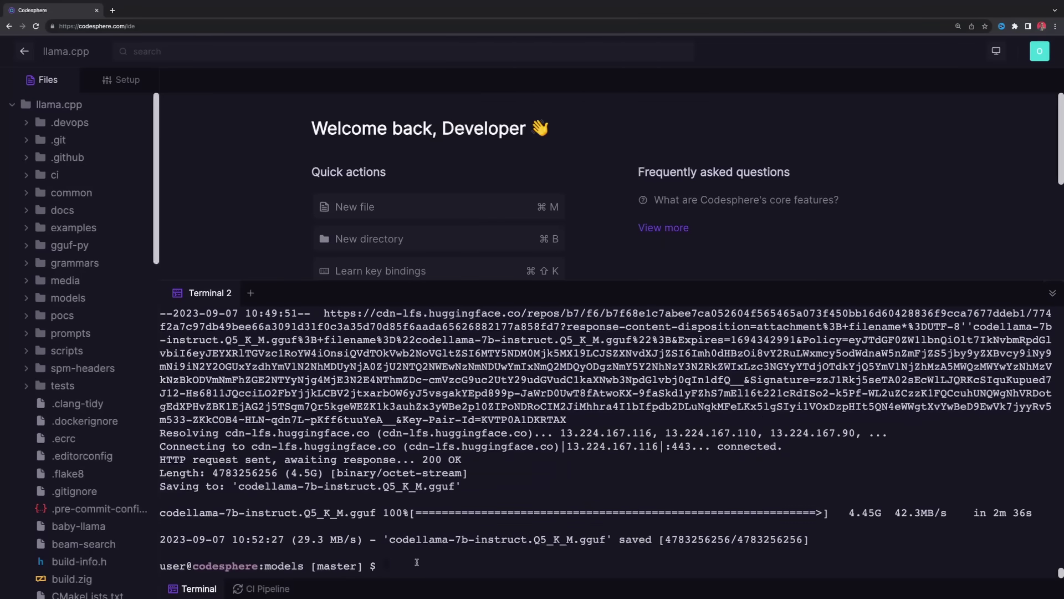
pyautogui.write('cd ..')
pyautogui.press('Return')
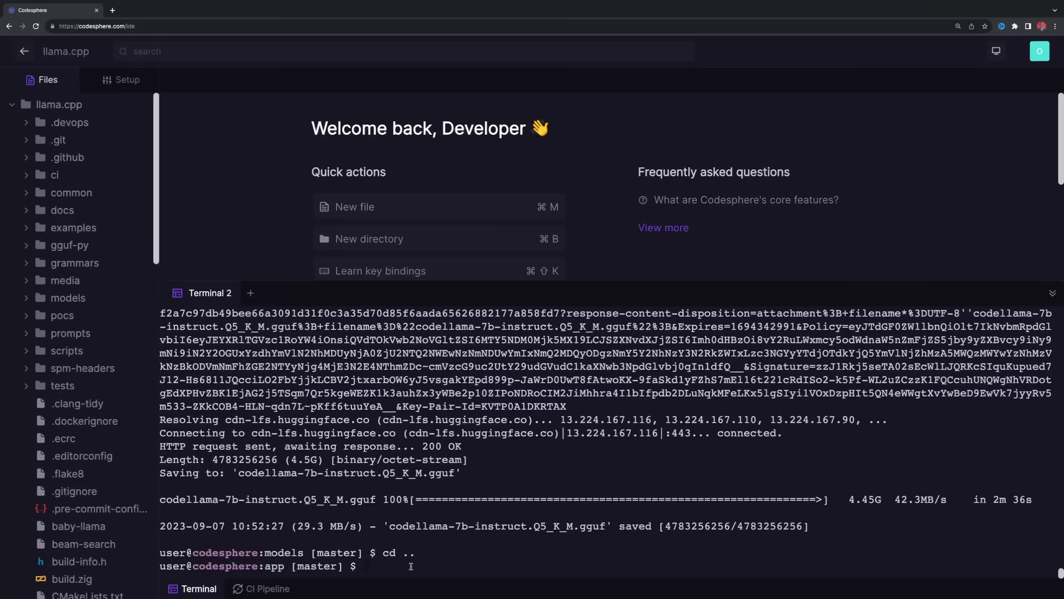
pyautogui.write('make -j && ./main -m ./models/codellama-7b-instruct.Q5_K_M.gguf -p "is skynet real? Keep the answer short" -n 512')
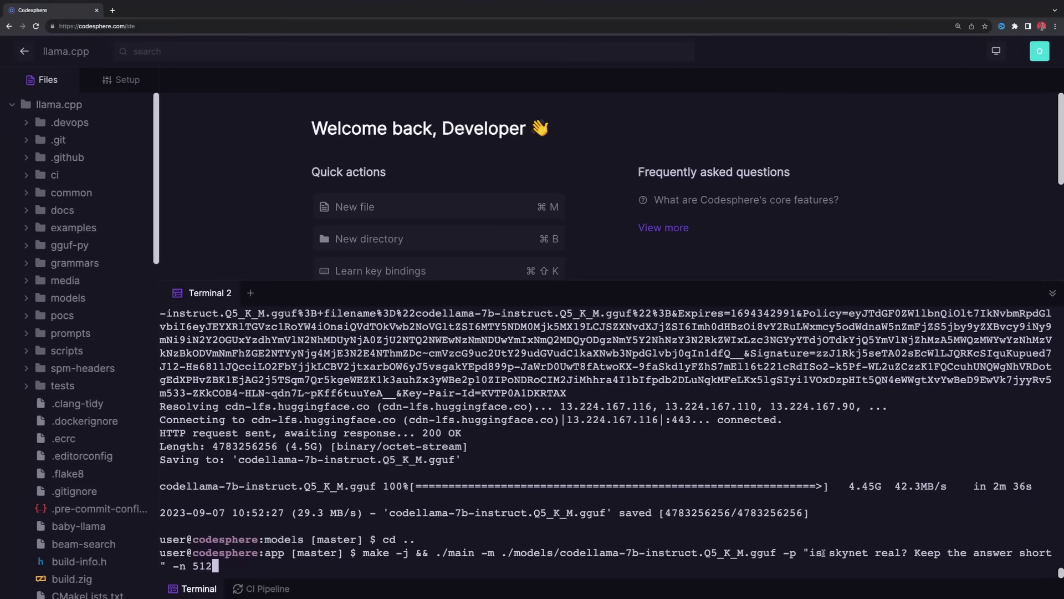
# Run make && ./main on CodeLlama with the prompt 'is skynet real?'
pyautogui.moveTo(807, 551); pyautogui.dragTo(1042, 553)
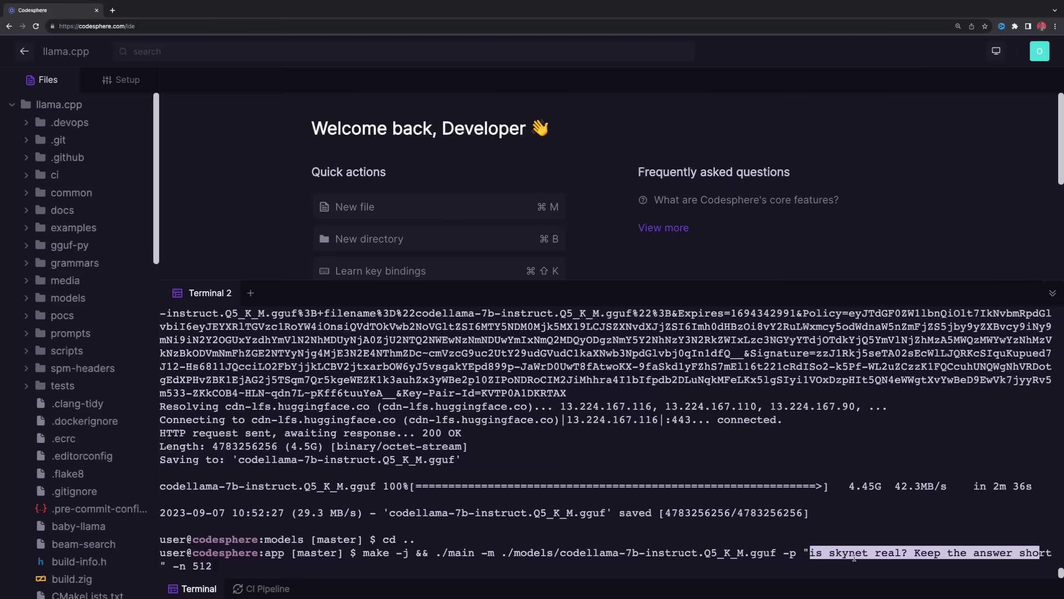
pyautogui.press('Return')
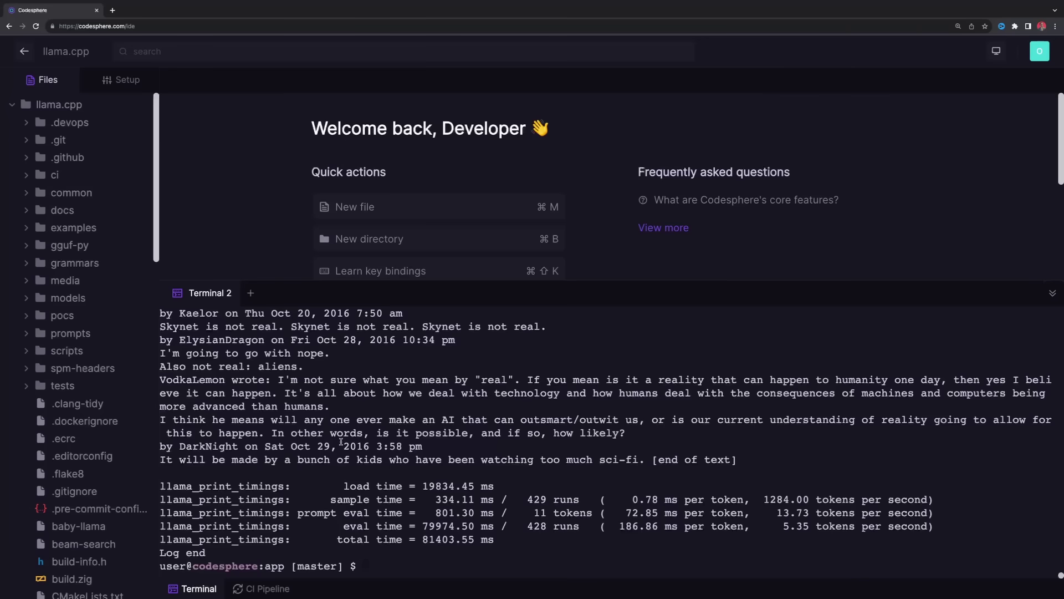
pyautogui.scroll(1, 342, 436)
pyautogui.scroll(1, 341, 435)
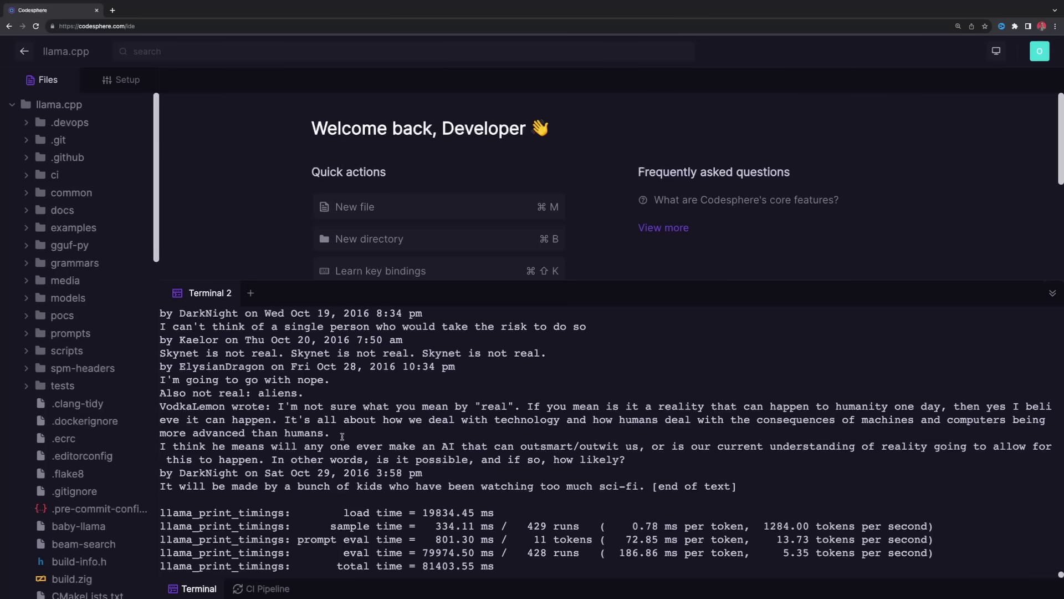
pyautogui.scroll(2, 341, 436)
pyautogui.scroll(1, 341, 436)
pyautogui.scroll(2, 342, 435)
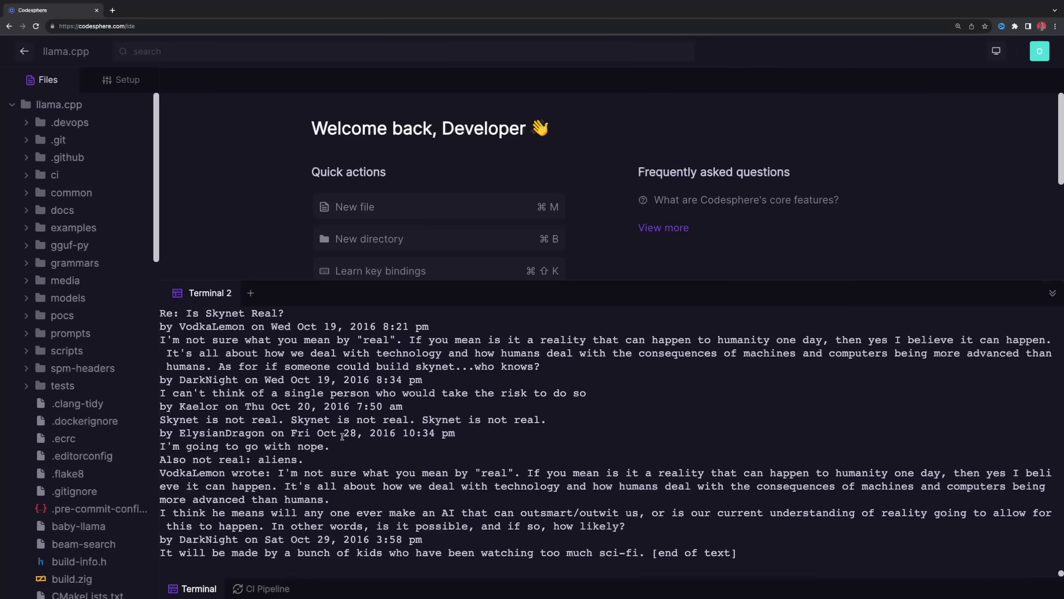
pyautogui.scroll(1, 350, 436)
pyautogui.scroll(2, 316, 391)
pyautogui.scroll(1, 273, 348)
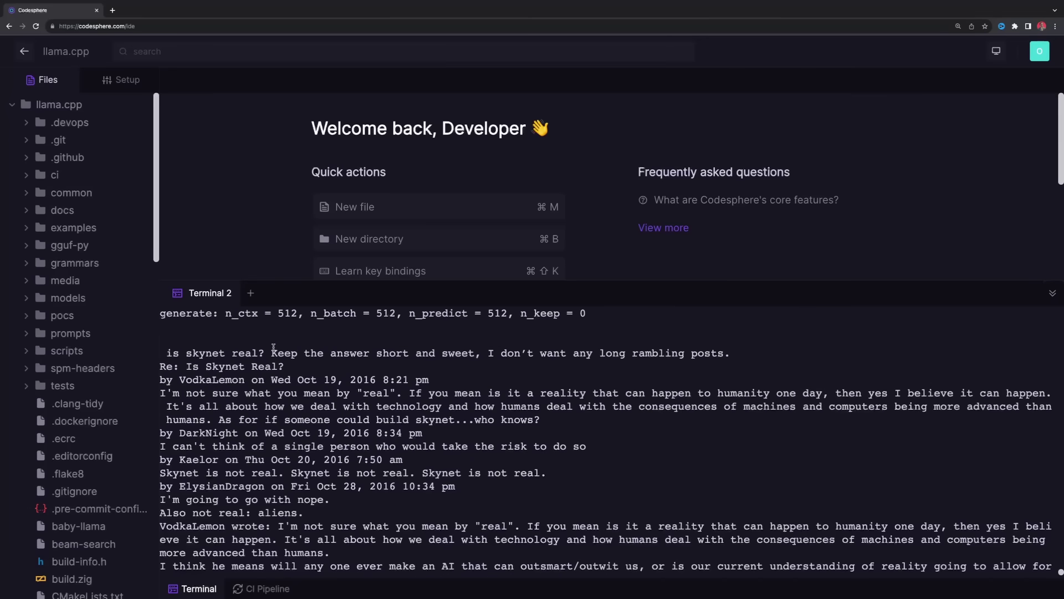
pyautogui.scroll(2, 273, 348)
pyautogui.scroll(2, 273, 349)
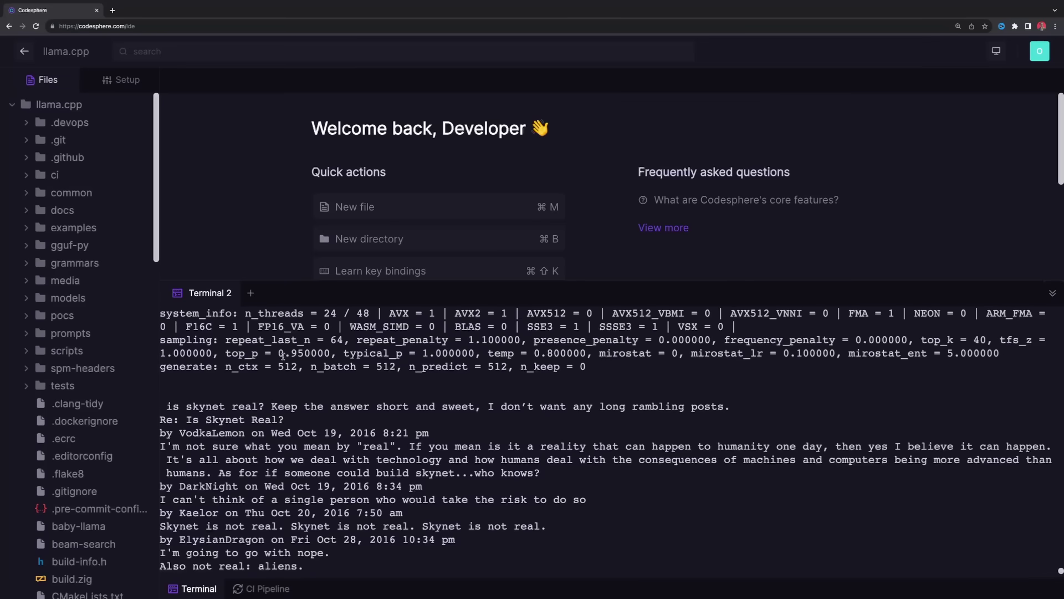
pyautogui.scroll(1, 273, 353)
pyautogui.scroll(-1, 275, 356)
pyautogui.scroll(-3, 292, 374)
pyautogui.scroll(-12, 325, 404)
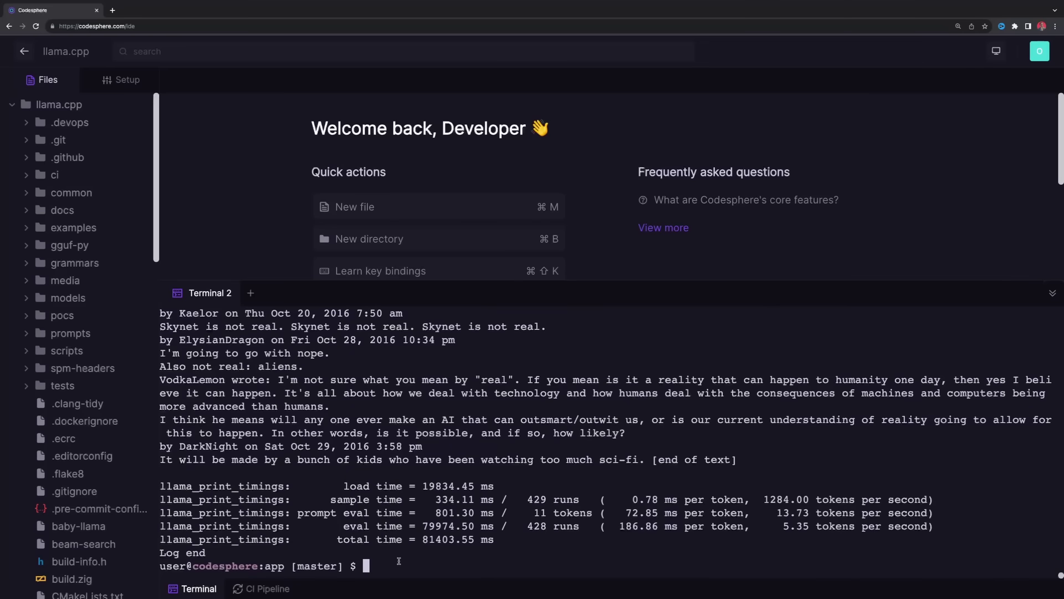
pyautogui.write('./server -m ./models/codellama-7b-instruct.Q5_K_M.gguf -c 2048 --port 3000 --host 0.0.0.0')
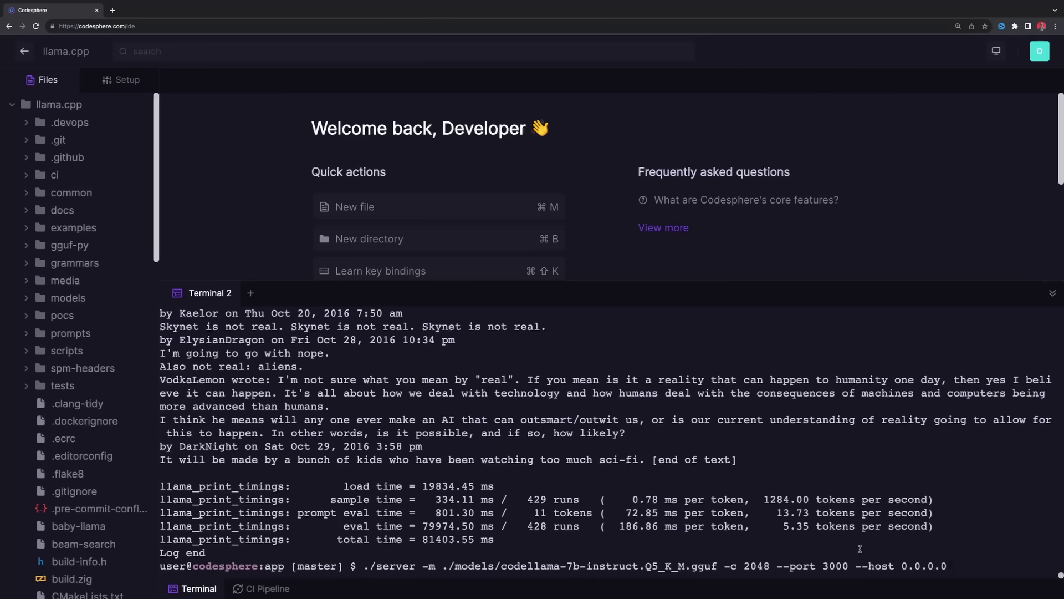
# Launch ./server with CodeLlama on port 3000, host 0.0.0.0, and return to Workspaces
pyautogui.press('Return')
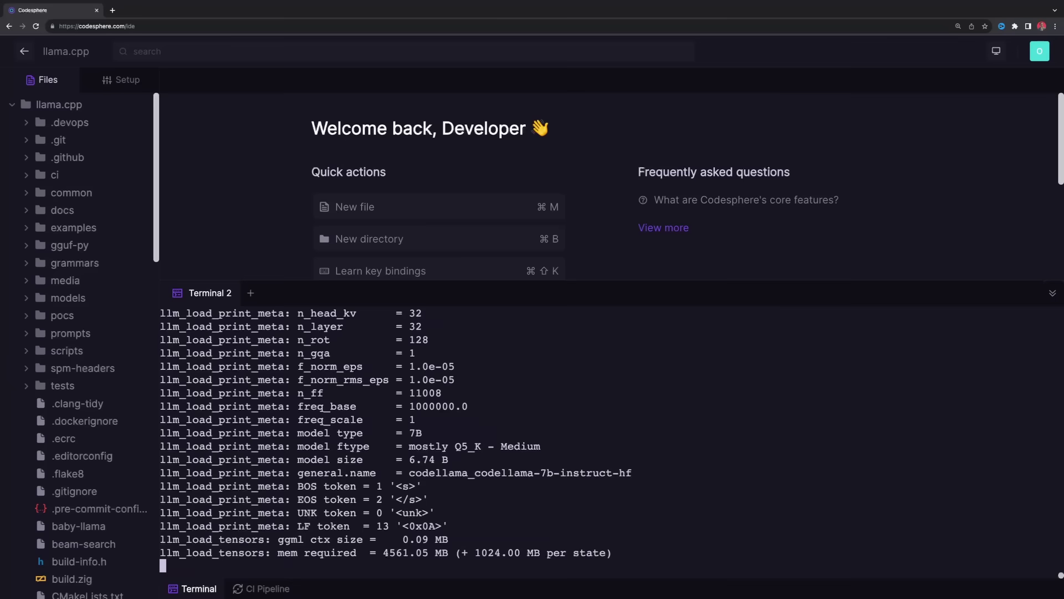
pyautogui.click(24, 52)
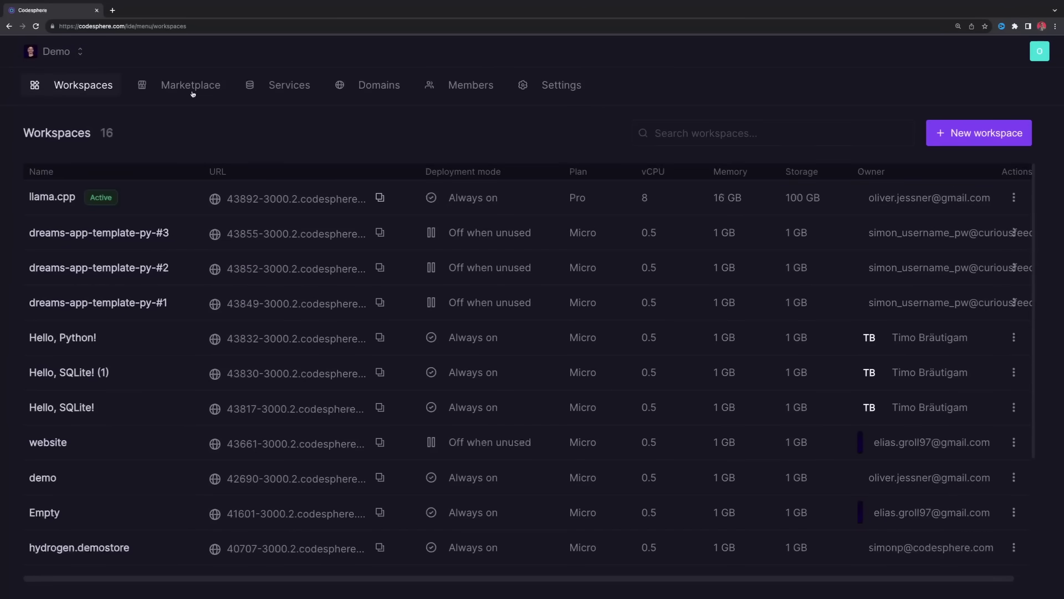
# Load the workspace's llama.cpp chat page in a new browser tab
pyautogui.click(113, 11)
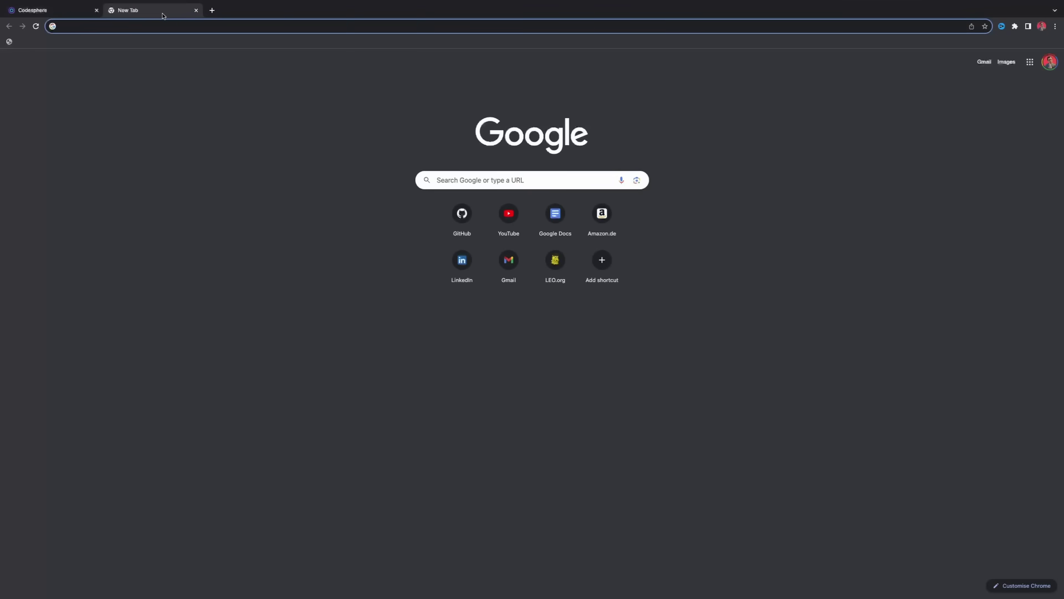
pyautogui.write('https://43892-3000.2.codesphere.com')
pyautogui.press('Return')
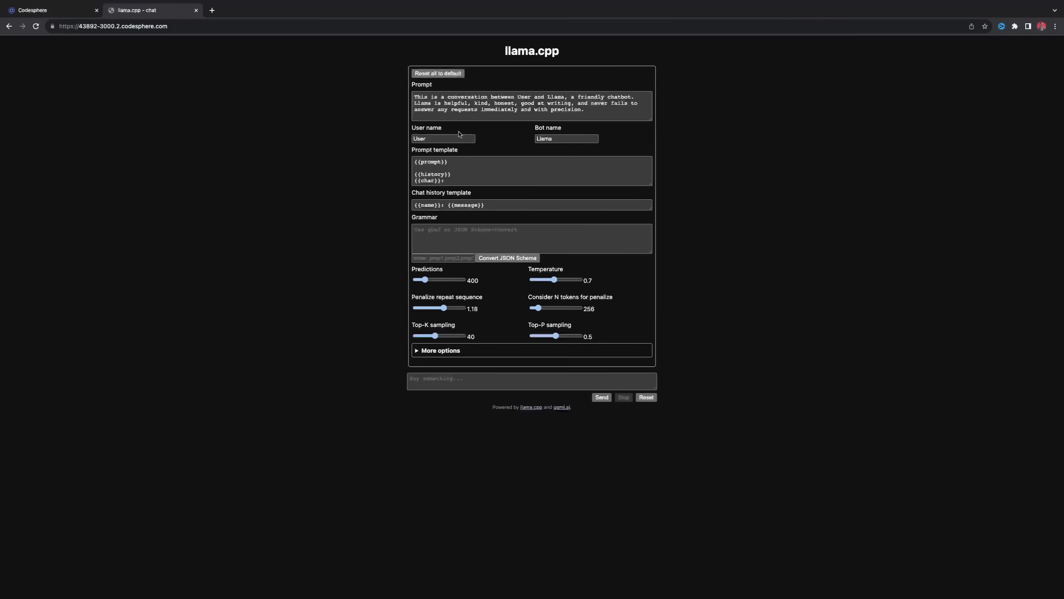
# Send 'Hi' to the model and get the reply 'Hello! How can I help you today?'
pyautogui.click(443, 384)
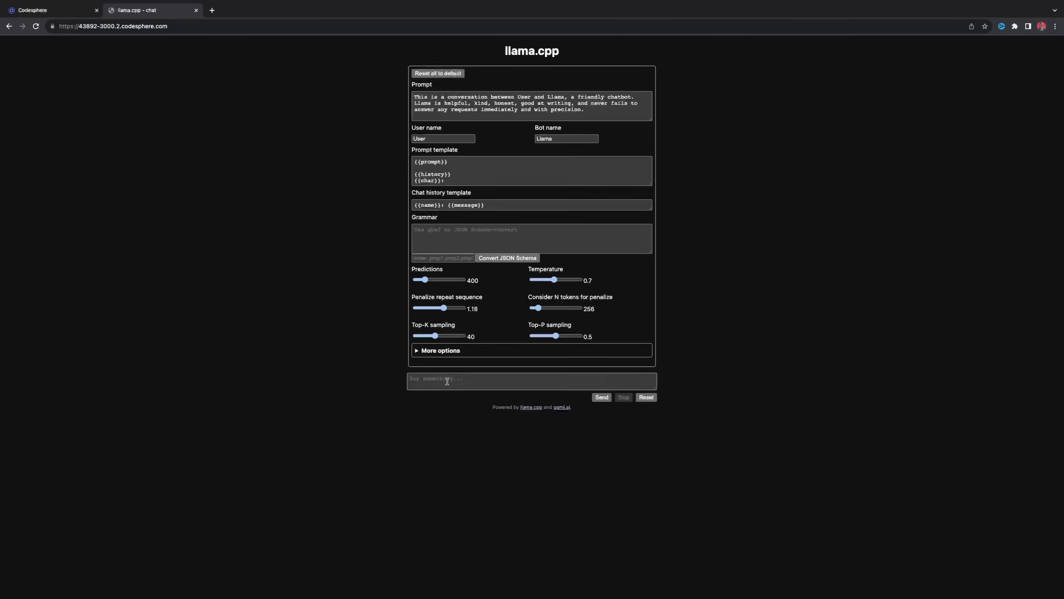
pyautogui.click(446, 381)
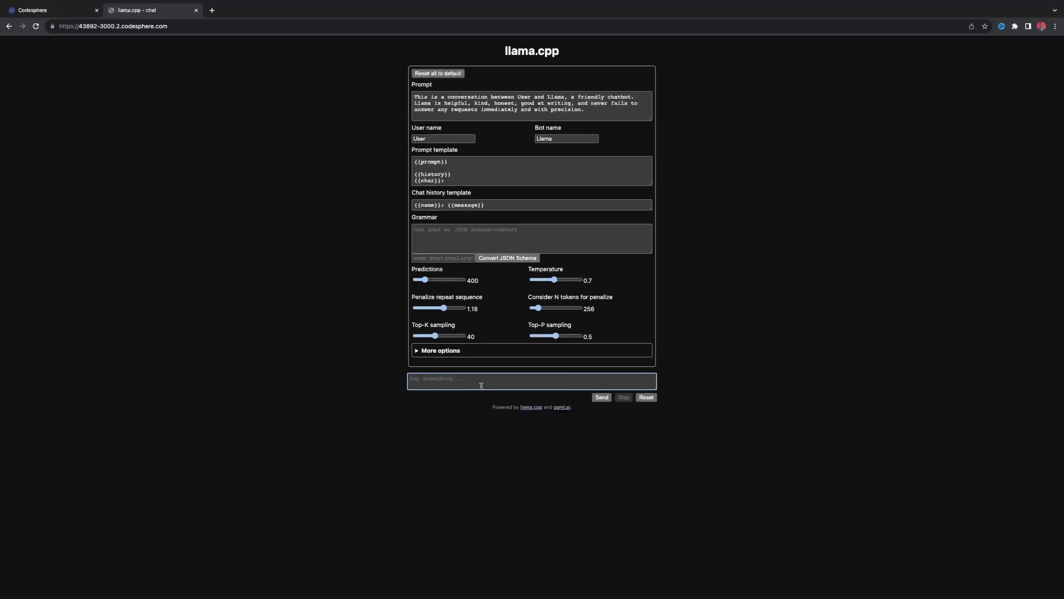
pyautogui.write('a')
pyautogui.click(601, 396)
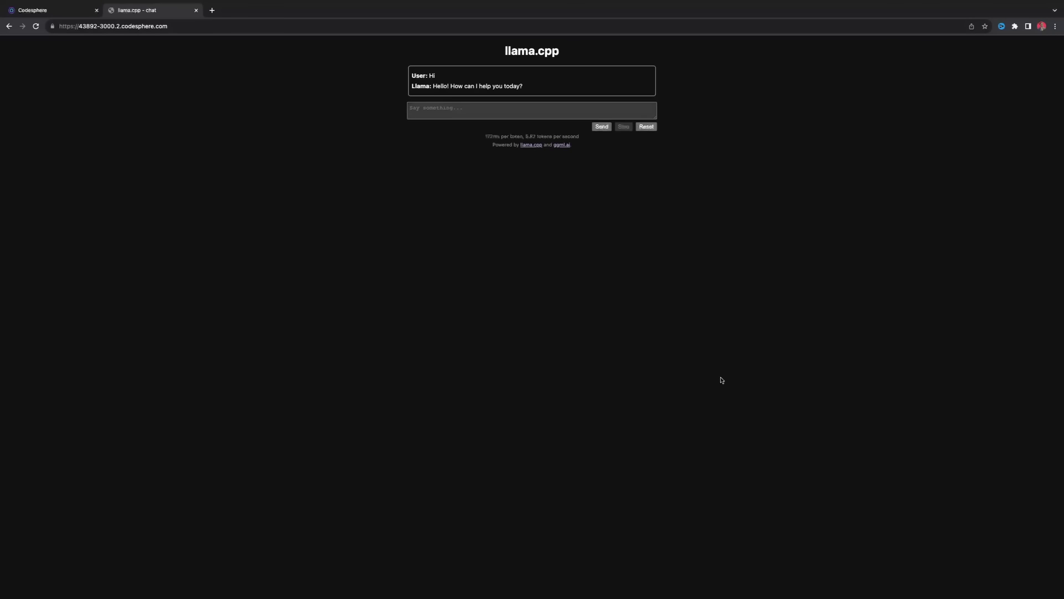
pyautogui.click(433, 115)
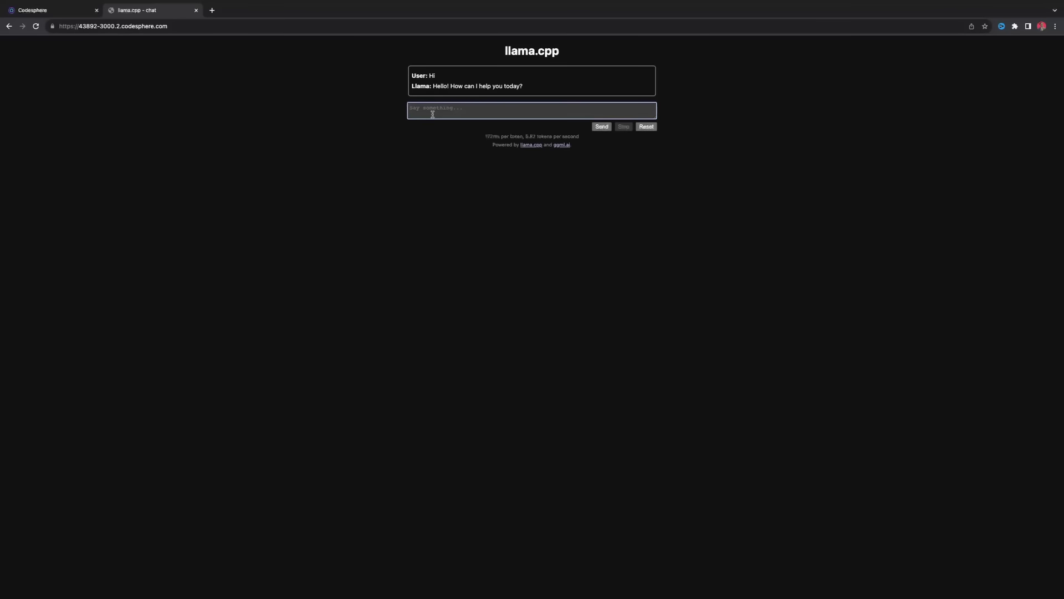